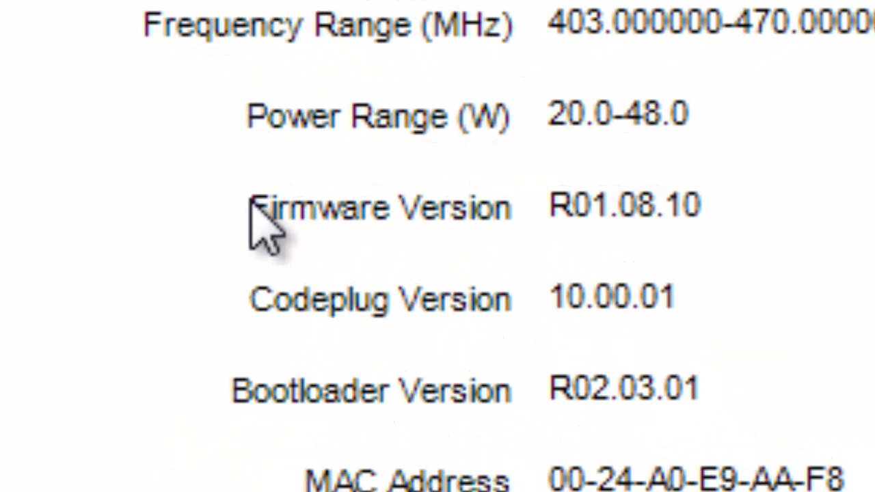
- Highlight the repeater's firmware version R01.08.10 on Device Information
{"action": "left_click_drag", "start_coordinate": [733, 222], "coordinate": [531, 205]}
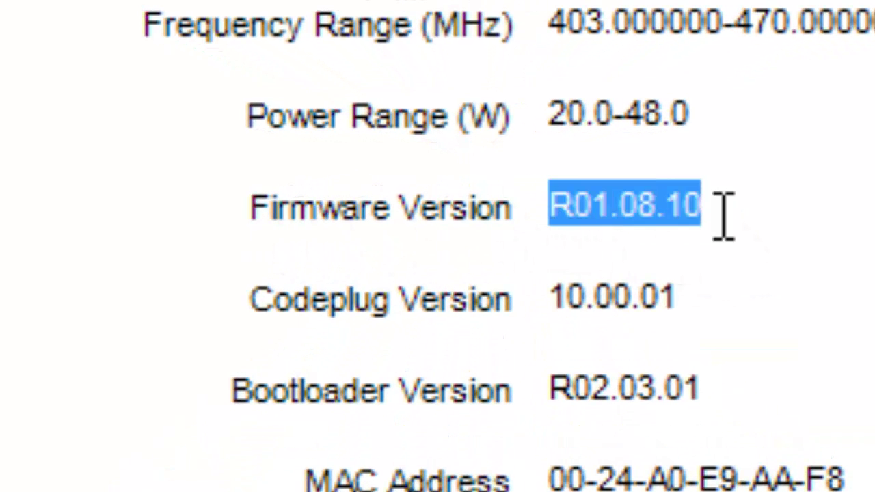
{"action": "left_click", "coordinate": [723, 218]}
{"action": "left_click_drag", "start_coordinate": [723, 217], "coordinate": [445, 187]}
{"action": "left_click", "coordinate": [801, 225]}
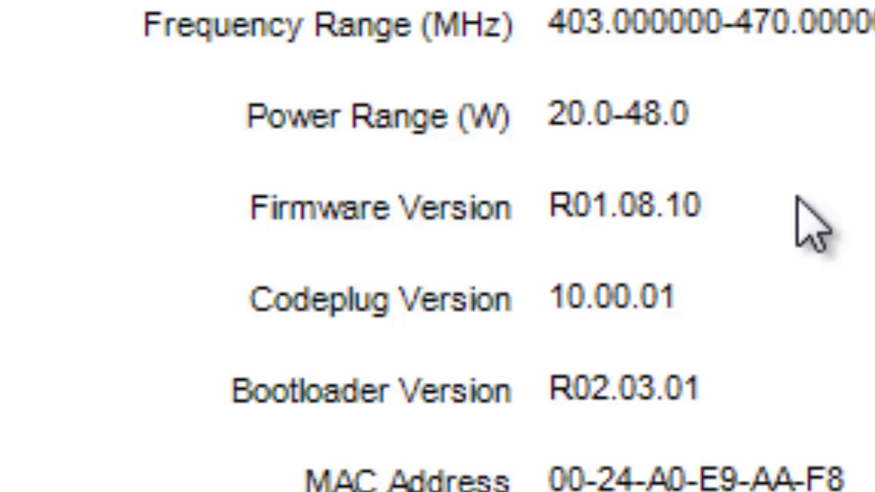
{"action": "left_click_drag", "start_coordinate": [723, 205], "coordinate": [572, 209]}
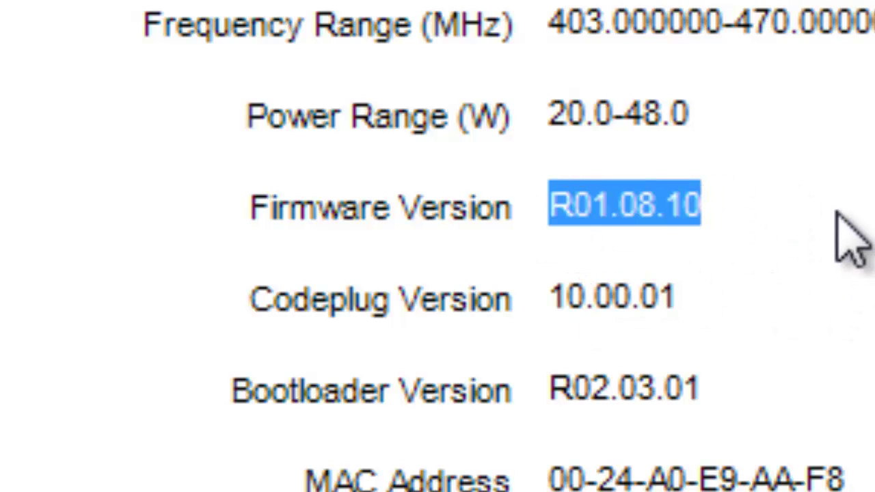
{"action": "left_click", "coordinate": [766, 190]}
{"action": "left_click_drag", "start_coordinate": [766, 189], "coordinate": [631, 157]}
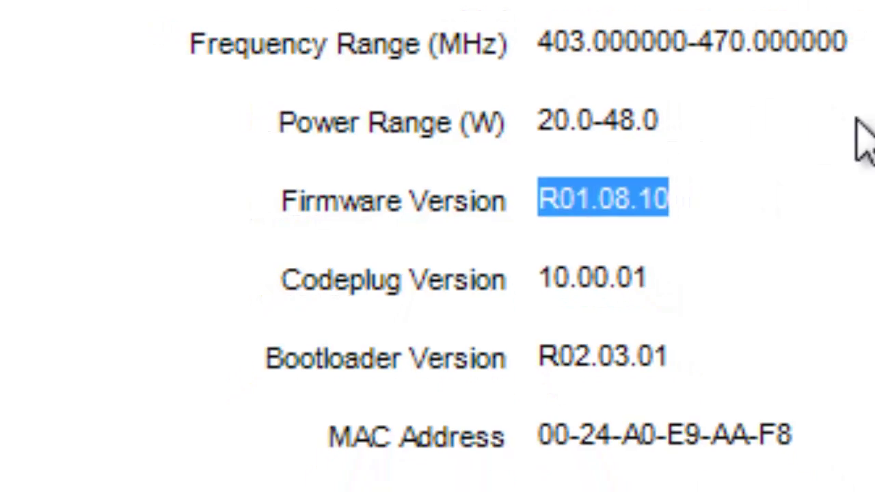
{"action": "left_click", "coordinate": [95, 453]}
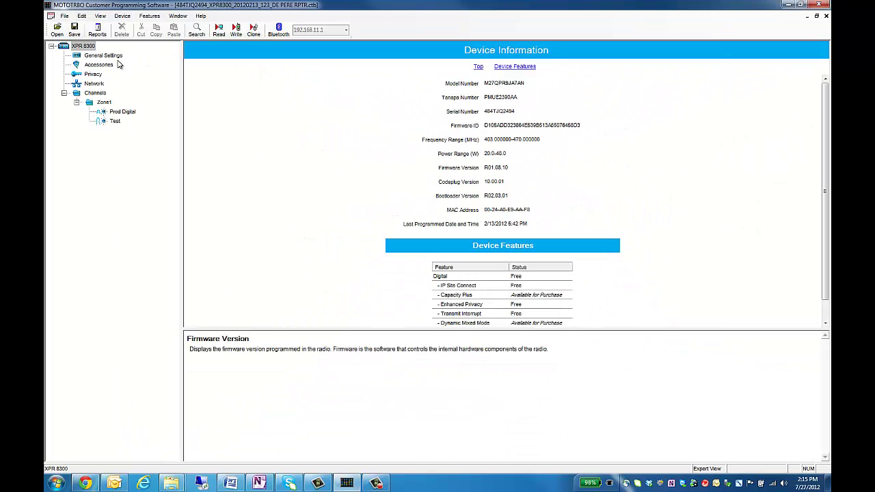
- Review the repeater's hang times on General Settings: group 3000, private 4000, emergency 4000
{"action": "left_click", "coordinate": [116, 58]}
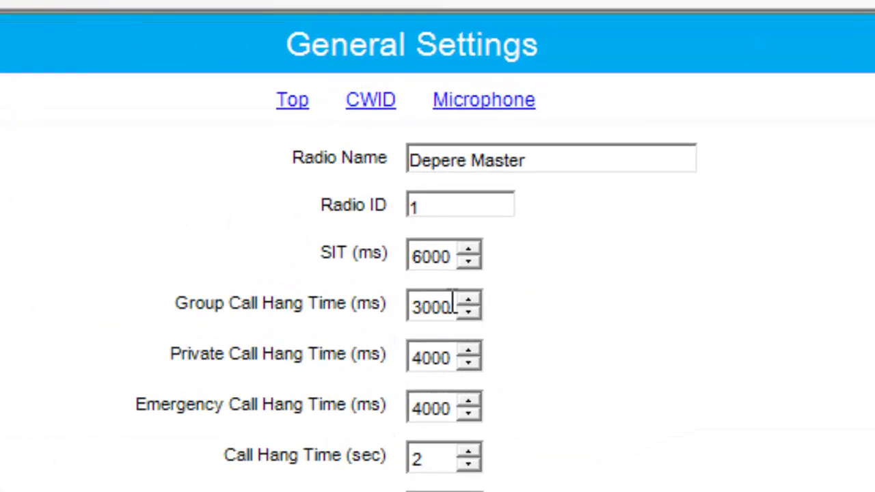
{"action": "left_click_drag", "start_coordinate": [451, 306], "coordinate": [390, 322]}
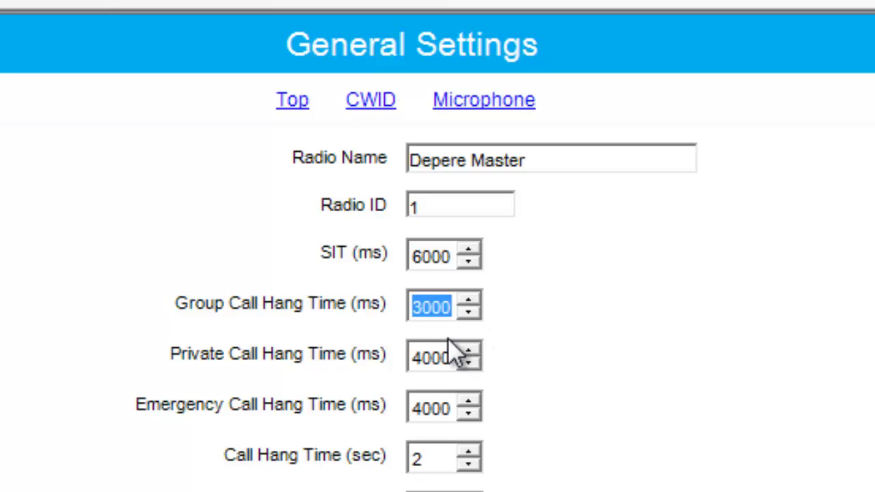
{"action": "left_click_drag", "start_coordinate": [449, 362], "coordinate": [396, 377]}
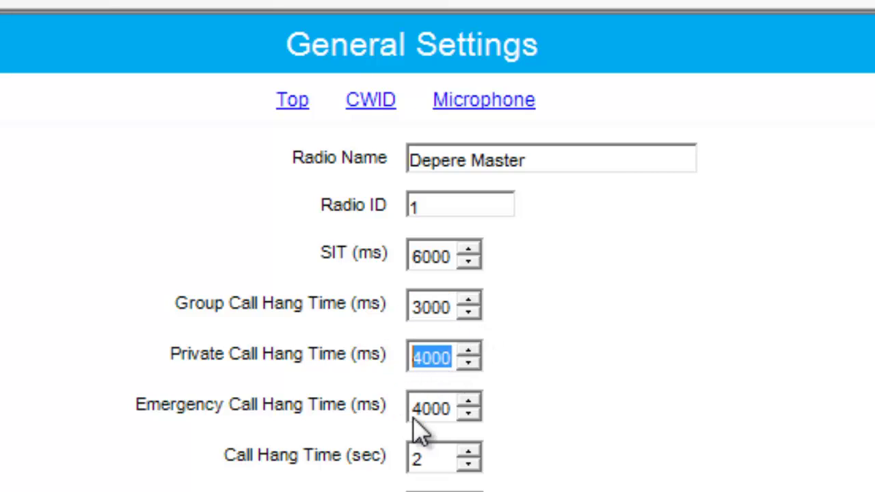
{"action": "left_click_drag", "start_coordinate": [447, 408], "coordinate": [397, 410]}
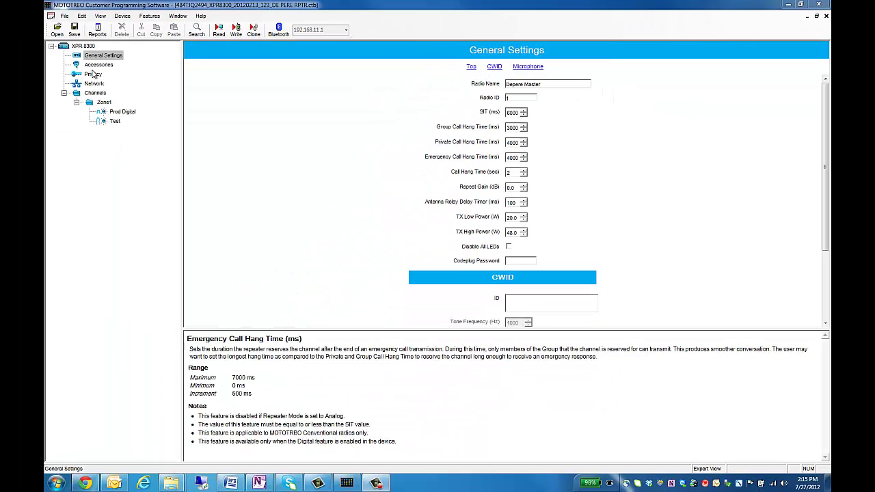
- Check Accessories, leave Privacy Type at None, and bring up the repeater's Network page
{"action": "left_click", "coordinate": [97, 65]}
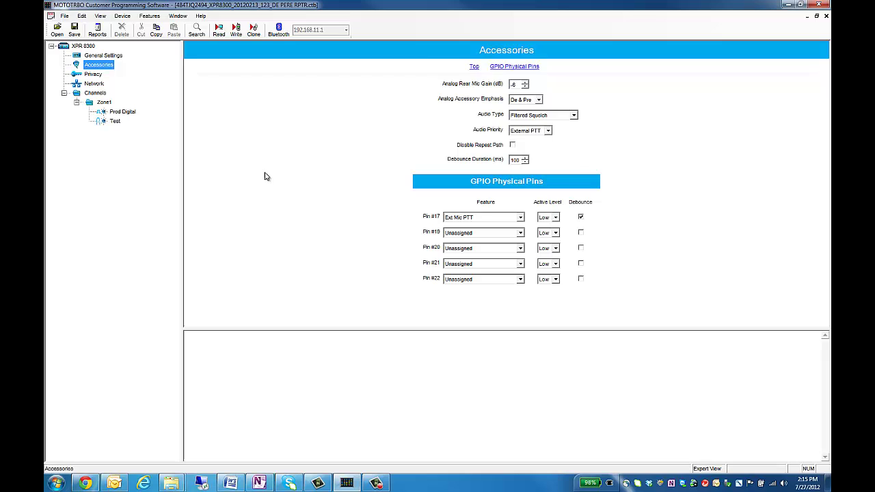
{"action": "left_click", "coordinate": [93, 74]}
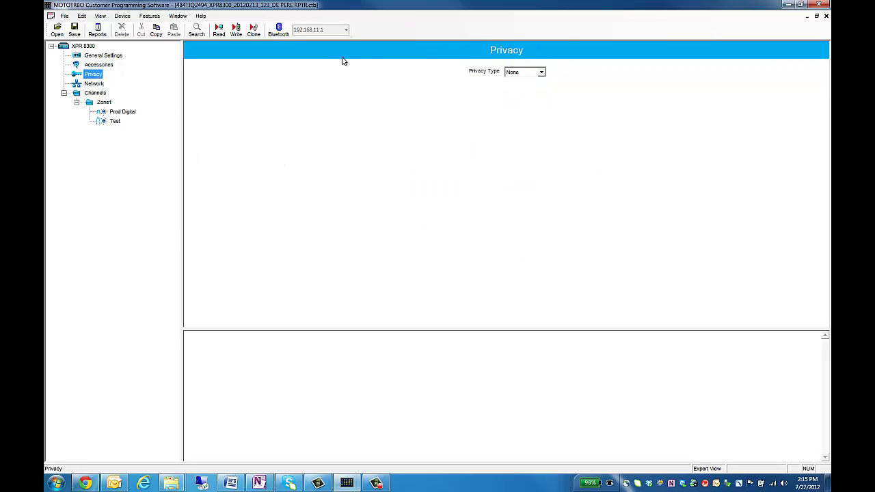
{"action": "left_click", "coordinate": [524, 72]}
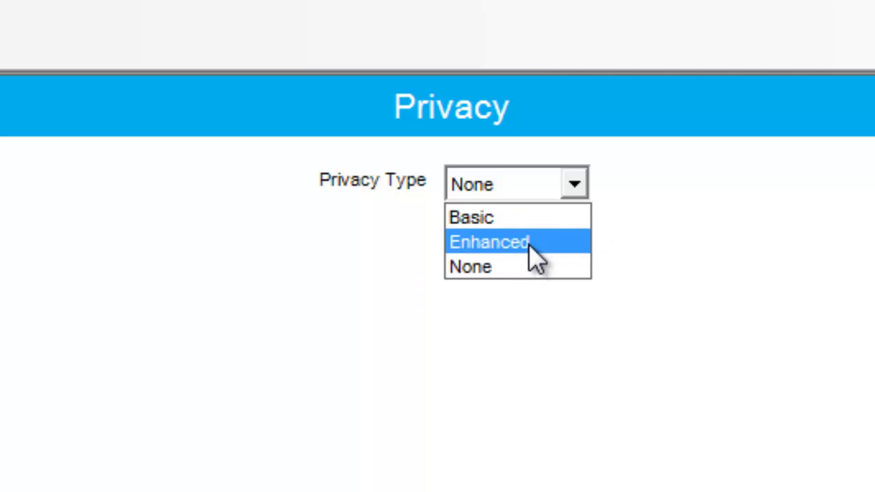
{"action": "left_click", "coordinate": [95, 89]}
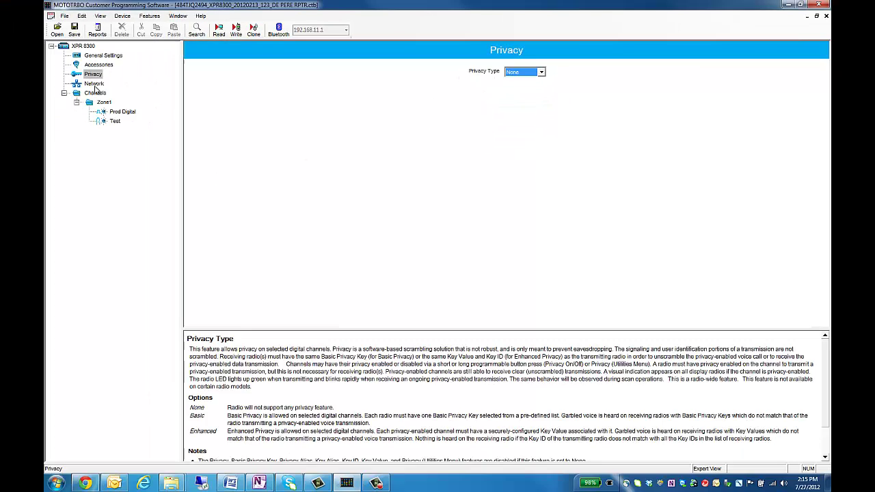
{"action": "left_click", "coordinate": [94, 84]}
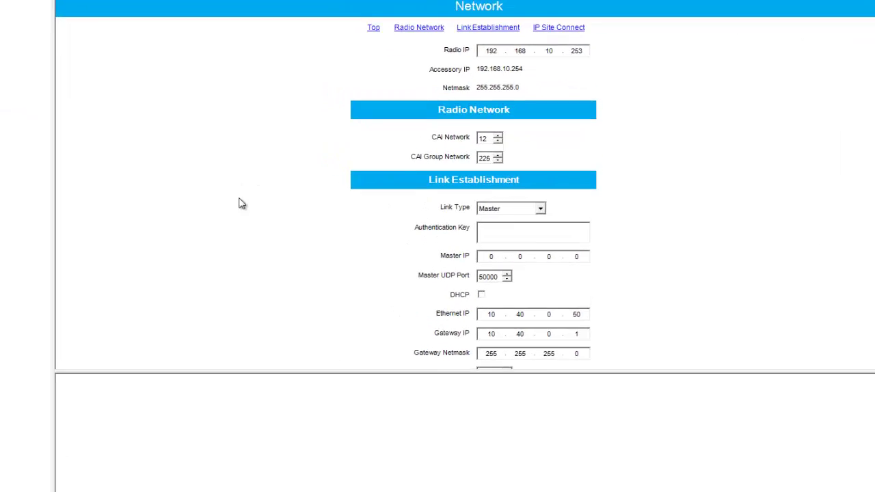
{"action": "scroll", "coordinate": [324, 198], "scroll_direction": "down", "scroll_amount": 3}
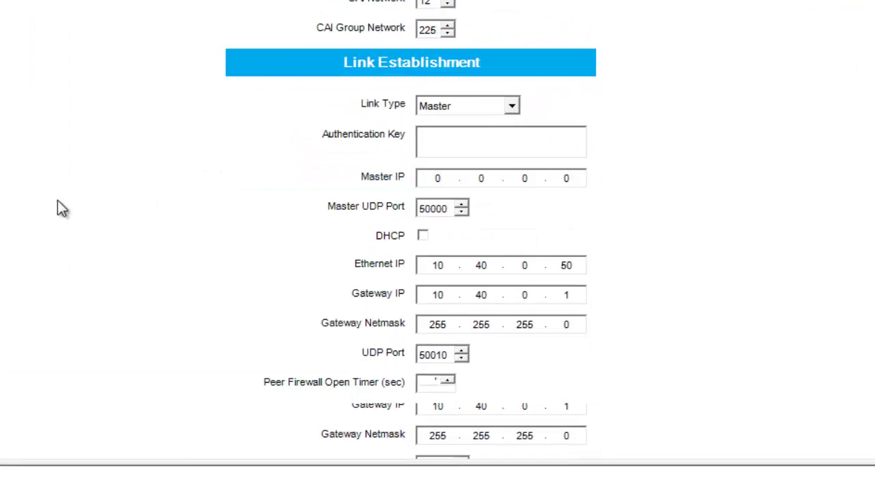
{"action": "scroll", "coordinate": [342, 164], "scroll_direction": "up", "scroll_amount": 3}
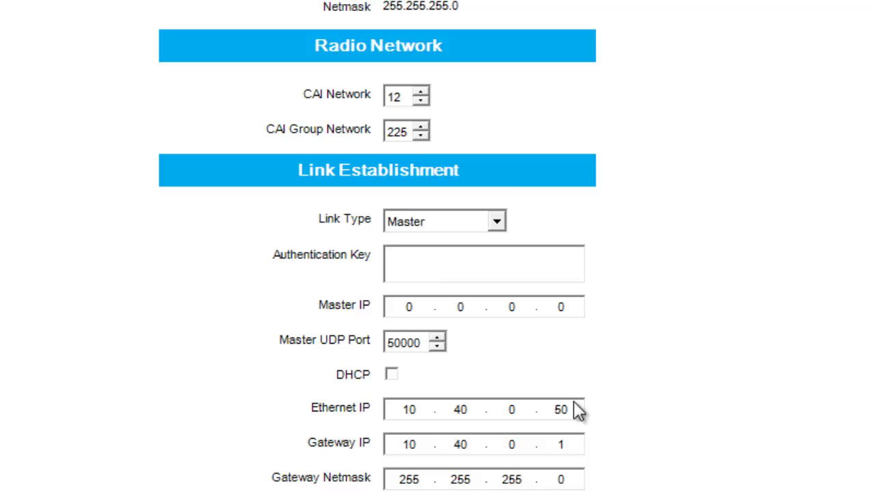
{"action": "left_click", "coordinate": [449, 218]}
{"action": "left_click", "coordinate": [449, 217]}
{"action": "scroll", "coordinate": [141, 273], "scroll_direction": "down", "scroll_amount": 3}
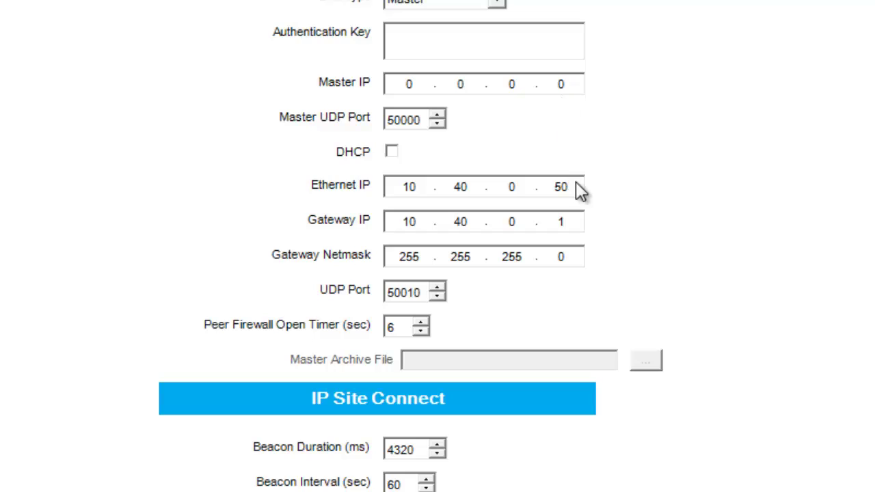
{"action": "left_click", "coordinate": [400, 231]}
{"action": "left_click", "coordinate": [556, 257]}
{"action": "left_click_drag", "start_coordinate": [394, 292], "coordinate": [432, 293]}
{"action": "left_click", "coordinate": [471, 295]}
{"action": "double_click", "coordinate": [404, 187]}
{"action": "double_click", "coordinate": [396, 293]}
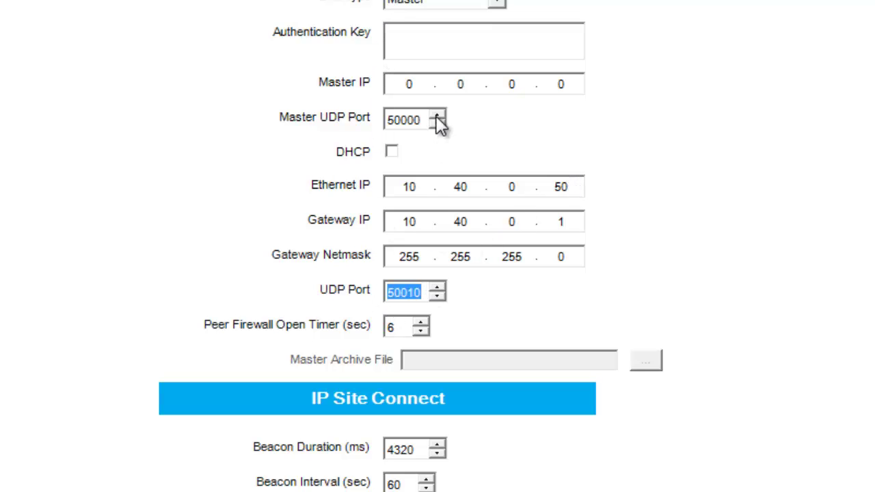
{"action": "double_click", "coordinate": [413, 120]}
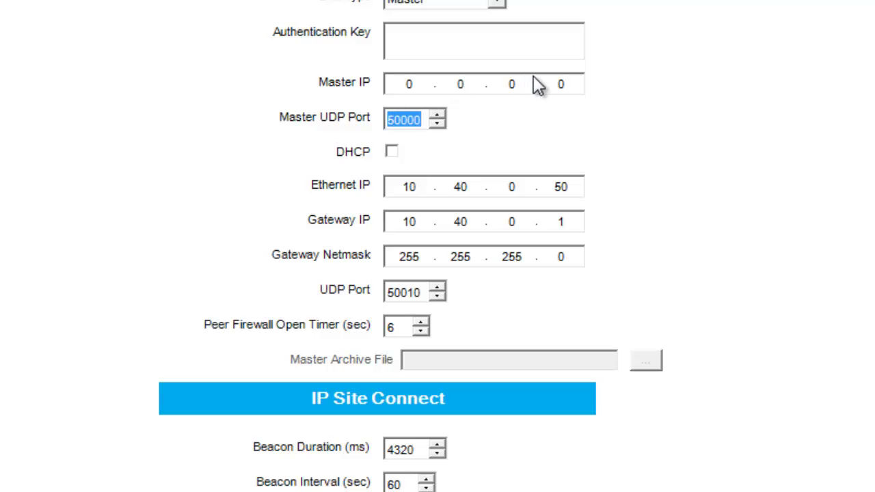
{"action": "left_click", "coordinate": [586, 84]}
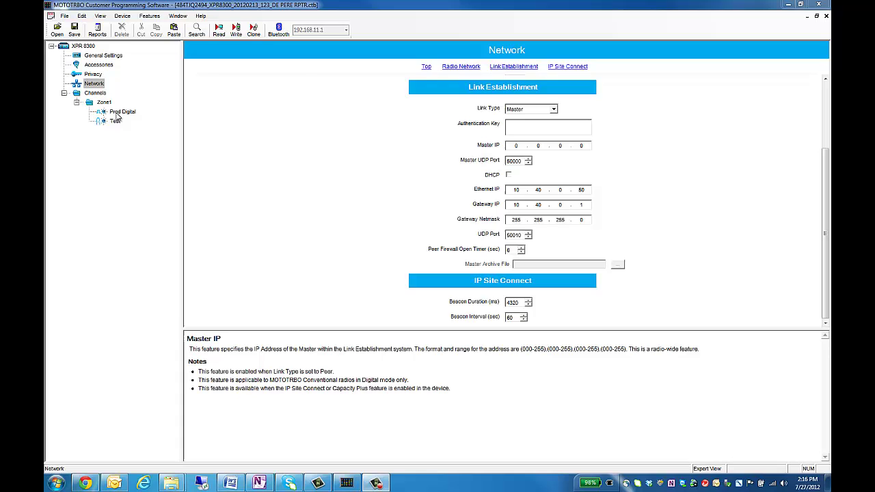
- Set IP Site Connect to None on the Prod Digital channel
{"action": "left_click", "coordinate": [117, 113]}
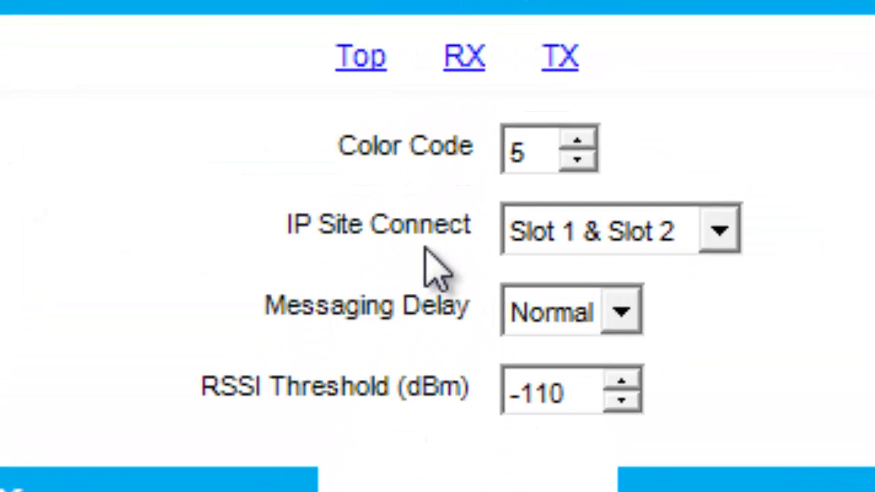
{"action": "left_click", "coordinate": [652, 236]}
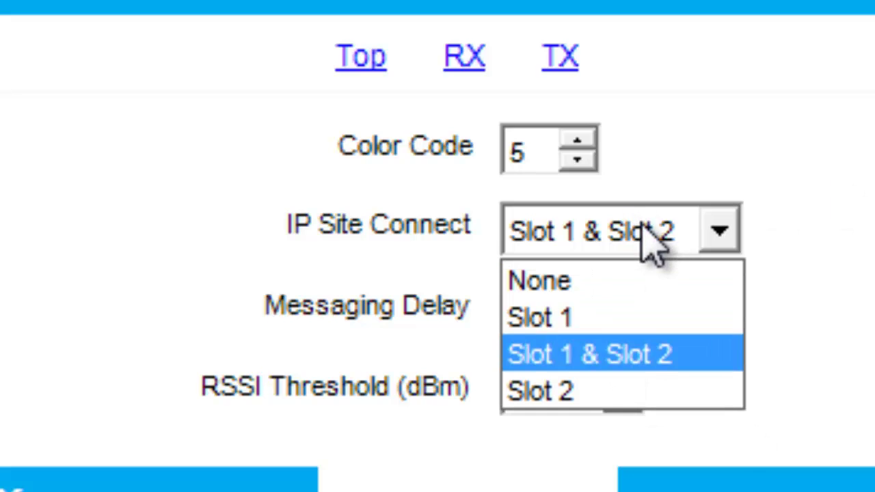
{"action": "left_click", "coordinate": [619, 359]}
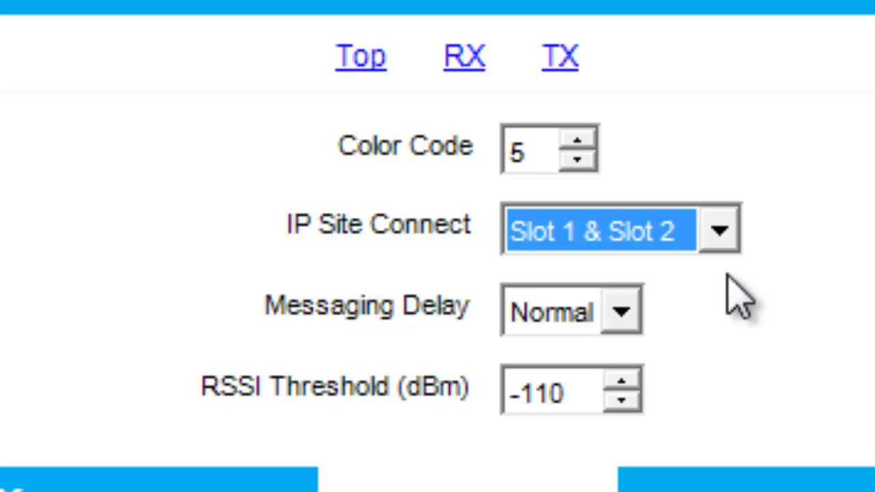
{"action": "key", "text": "Home"}
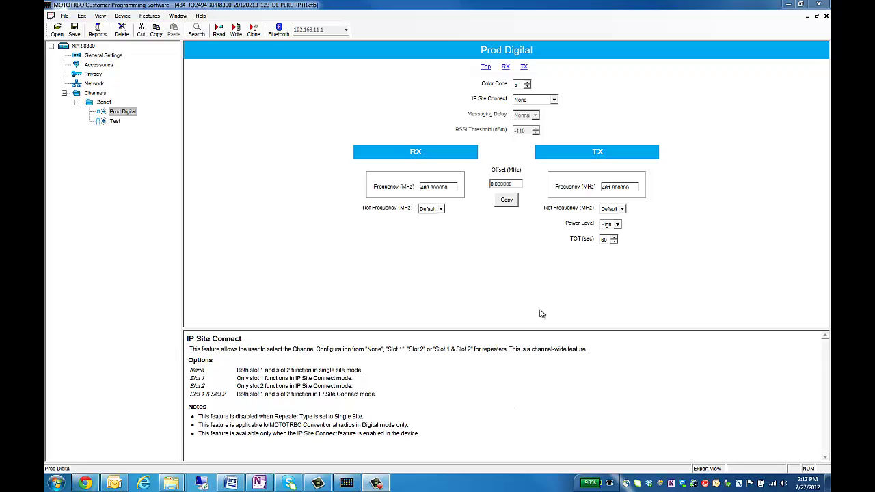
- Bring the XPR 6550 codeplug forward and highlight its firmware version R01.08.20
{"action": "left_click", "coordinate": [826, 15]}
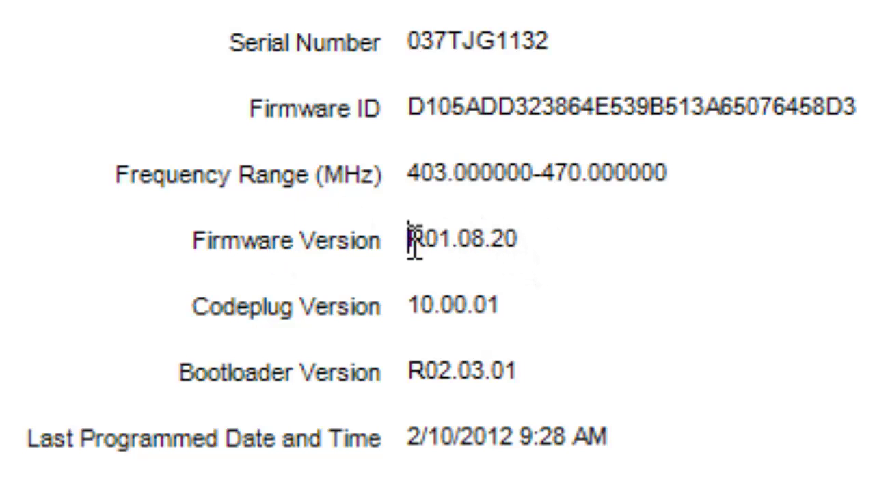
{"action": "left_click_drag", "start_coordinate": [410, 241], "coordinate": [519, 244]}
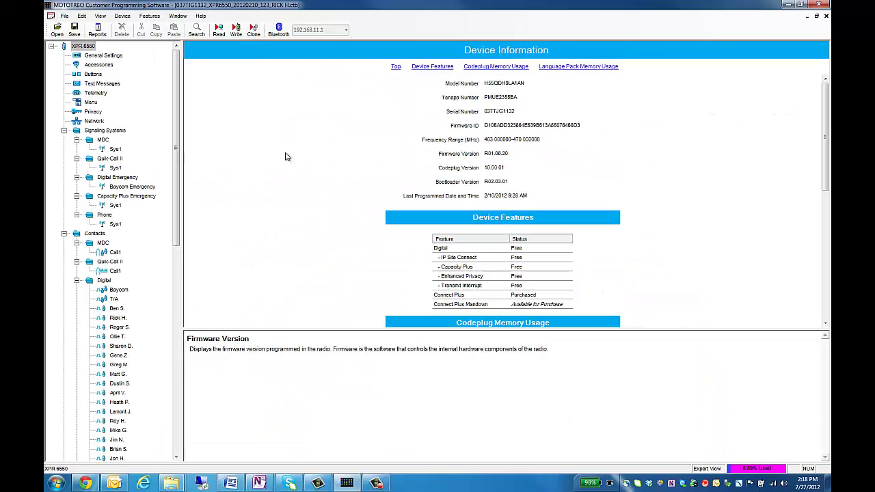
- Highlight the radio name and Radio ID on the XPR 6550's General Settings
{"action": "left_click", "coordinate": [101, 57]}
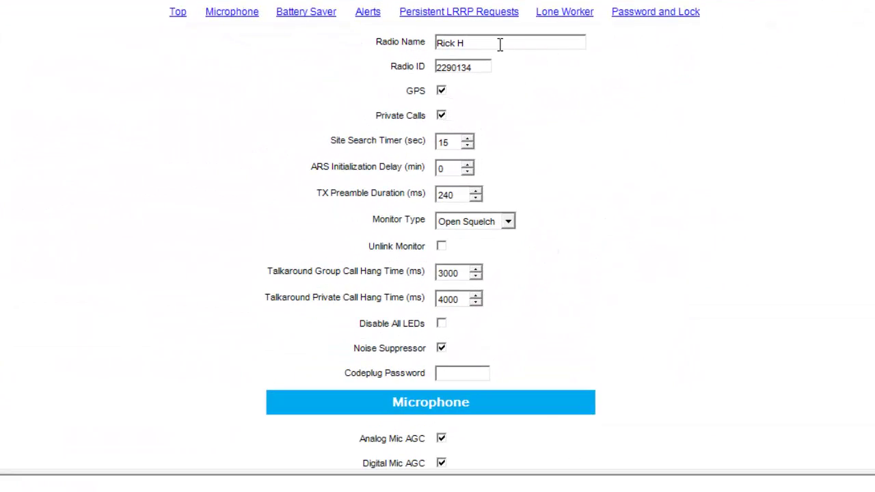
{"action": "left_click_drag", "start_coordinate": [502, 44], "coordinate": [417, 59]}
{"action": "left_click_drag", "start_coordinate": [474, 71], "coordinate": [407, 80]}
{"action": "left_click", "coordinate": [407, 79]}
{"action": "left_click_drag", "start_coordinate": [485, 64], "coordinate": [434, 71]}
- Enable Delete for Persistent LRRP Requests, alongside Save, in the XPR 6550
{"action": "left_click", "coordinate": [567, 108]}
{"action": "scroll", "coordinate": [564, 166], "scroll_direction": "down", "scroll_amount": 5}
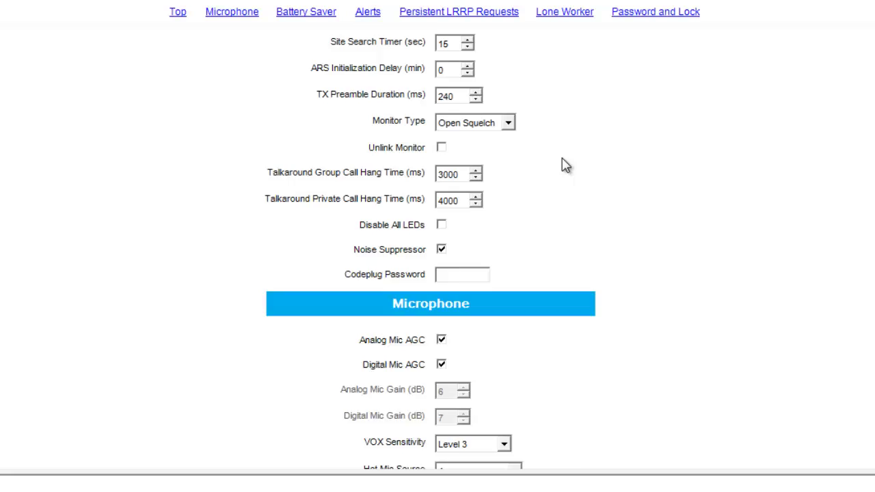
{"action": "scroll", "coordinate": [588, 164], "scroll_direction": "down", "scroll_amount": 2}
{"action": "scroll", "coordinate": [588, 164], "scroll_direction": "down", "scroll_amount": 2}
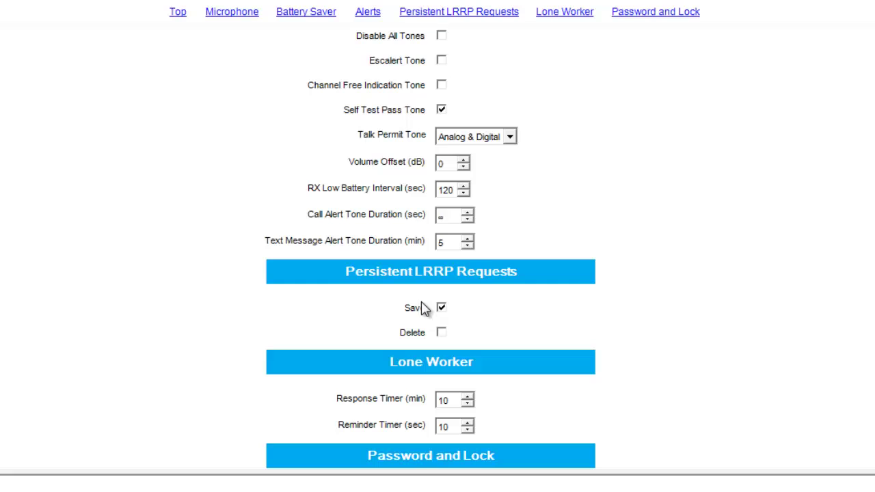
{"action": "left_click", "coordinate": [443, 333]}
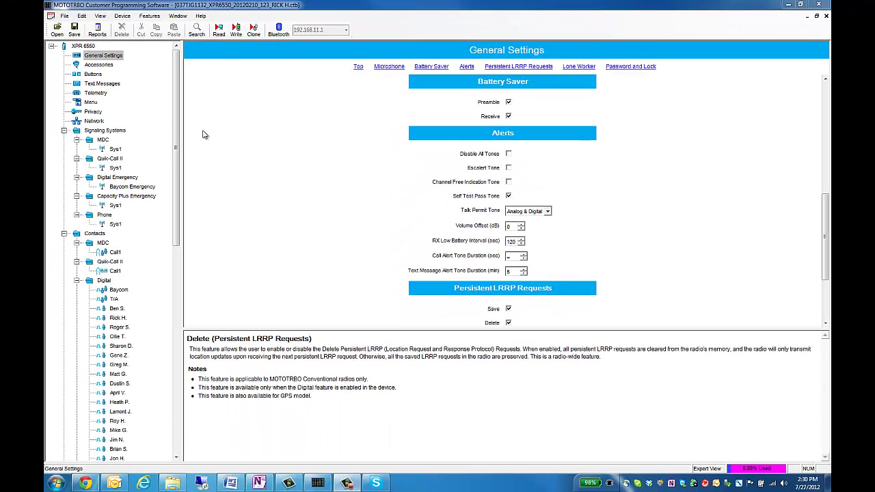
- Confirm on the XPR 6550's Network page that ARS and TMS Radio IDs are both 64250
{"action": "left_click", "coordinate": [103, 121]}
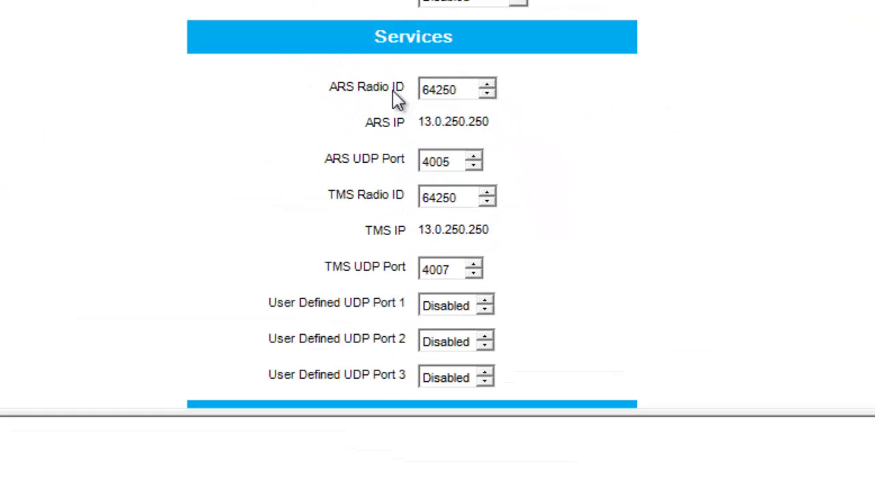
{"action": "double_click", "coordinate": [461, 87]}
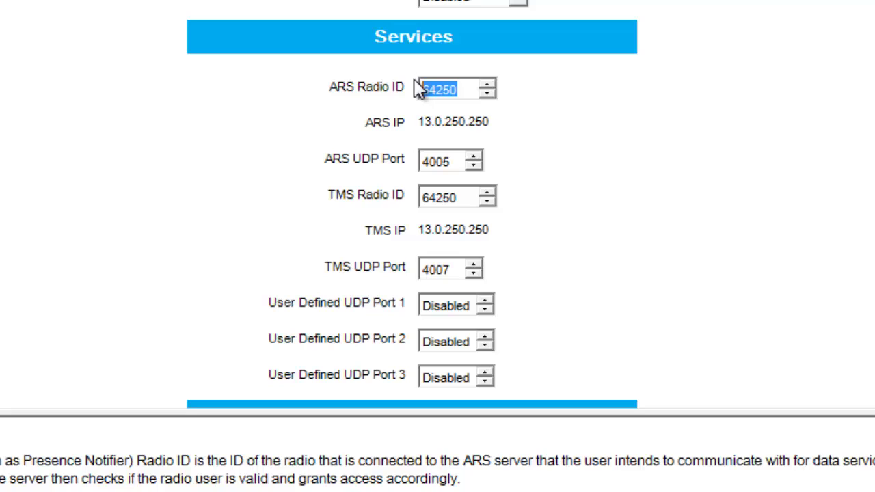
{"action": "double_click", "coordinate": [462, 198]}
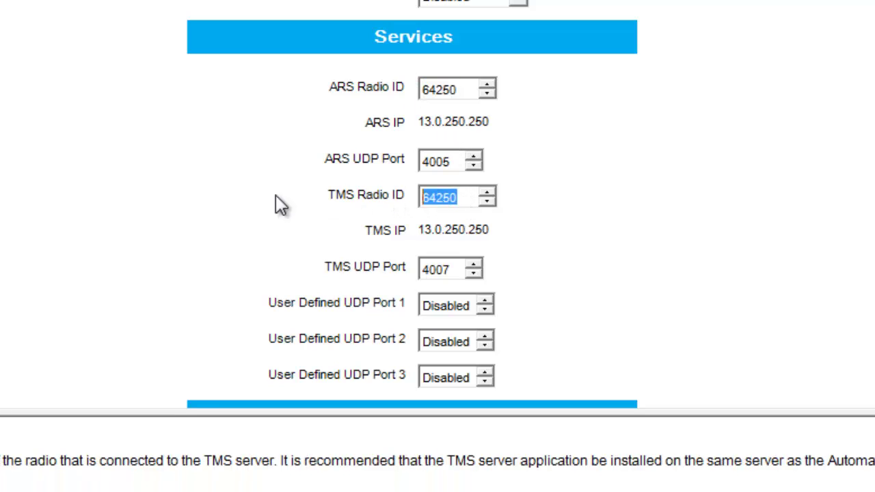
{"action": "double_click", "coordinate": [466, 85]}
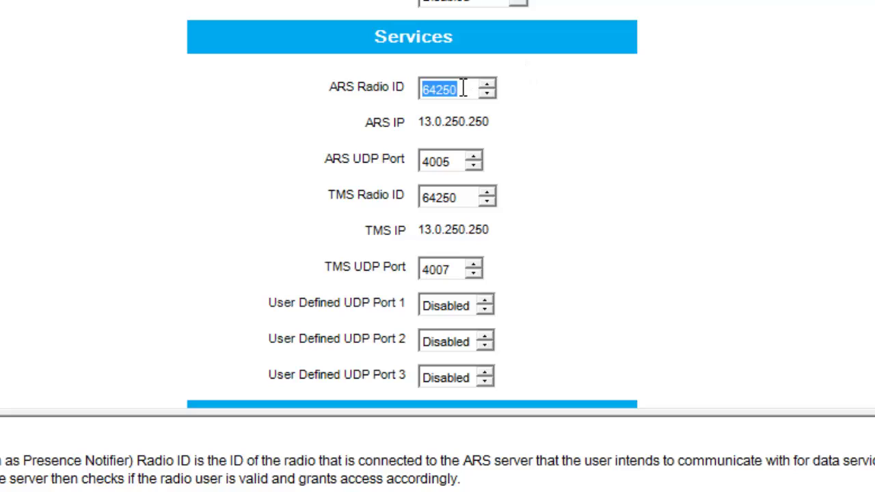
{"action": "left_click", "coordinate": [430, 82]}
{"action": "double_click", "coordinate": [463, 90]}
{"action": "left_click", "coordinate": [420, 89]}
{"action": "double_click", "coordinate": [455, 97]}
{"action": "left_click", "coordinate": [470, 199]}
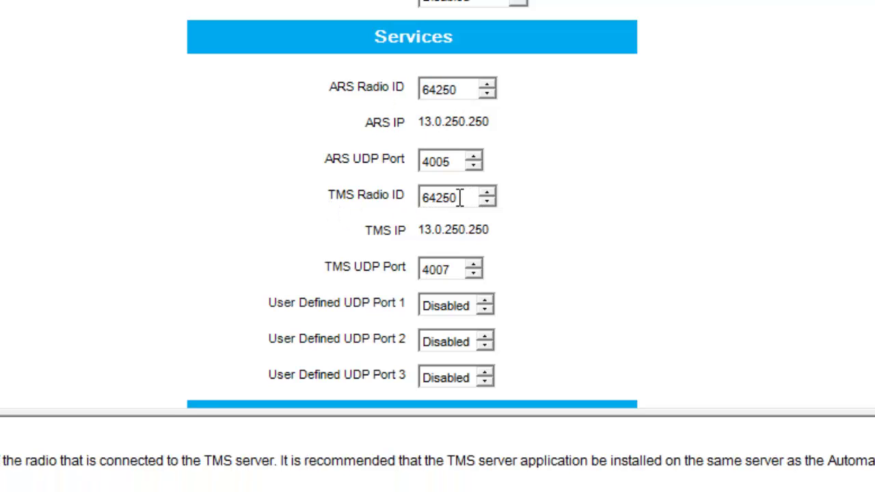
{"action": "left_click_drag", "start_coordinate": [464, 196], "coordinate": [393, 202]}
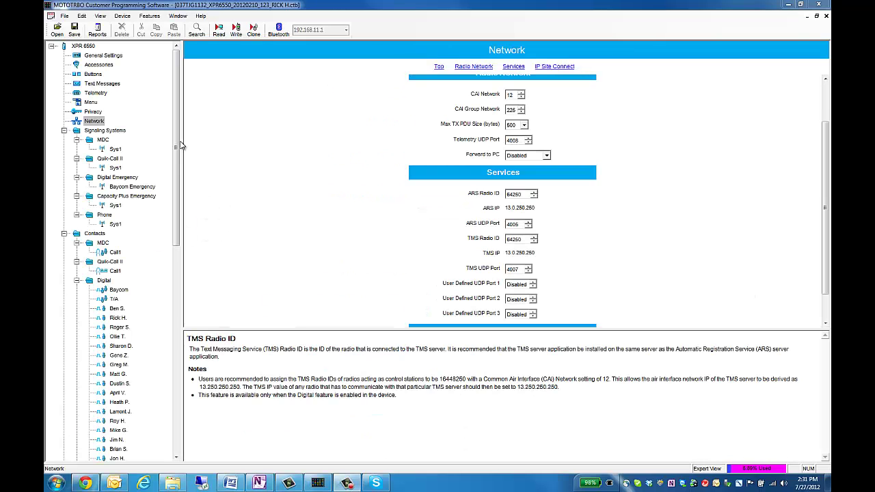
- Set the GB Main channel's ARS to On System/Site Change and review its channel settings
{"action": "left_click_drag", "start_coordinate": [176, 129], "coordinate": [172, 335]}
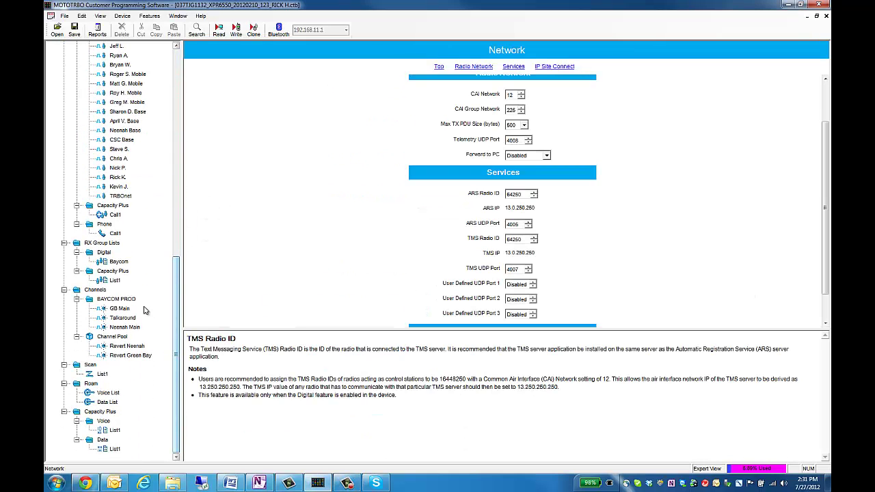
{"action": "left_click", "coordinate": [120, 308]}
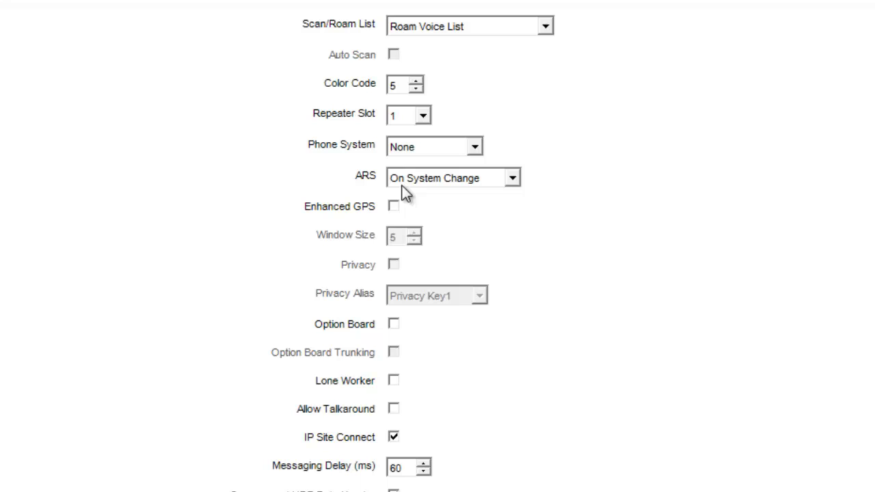
{"action": "left_click", "coordinate": [420, 182]}
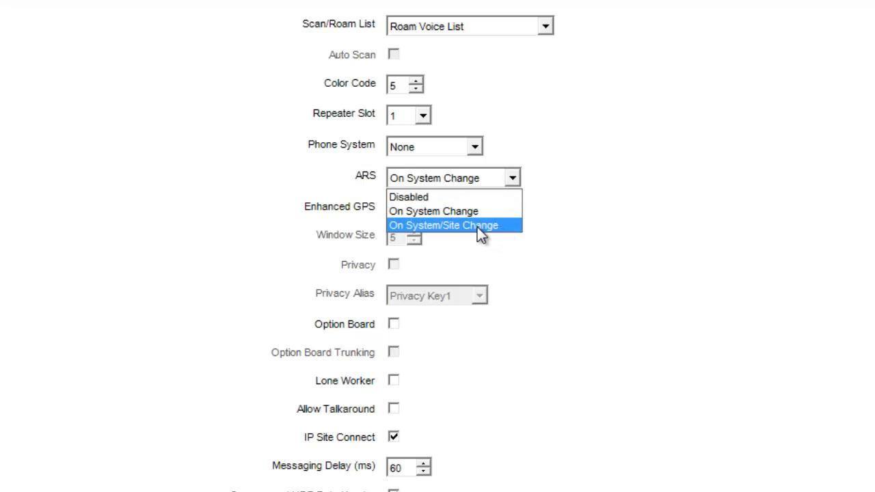
{"action": "left_click", "coordinate": [479, 228]}
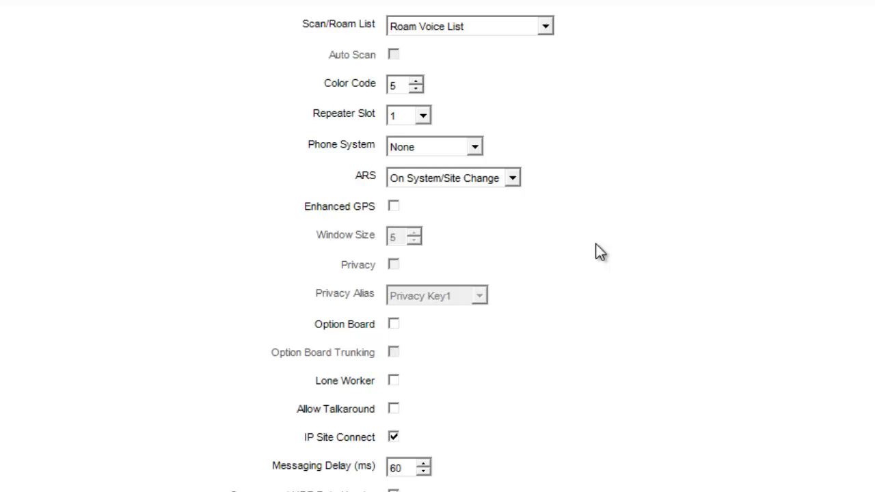
{"action": "scroll", "coordinate": [622, 303], "scroll_direction": "down", "scroll_amount": 3}
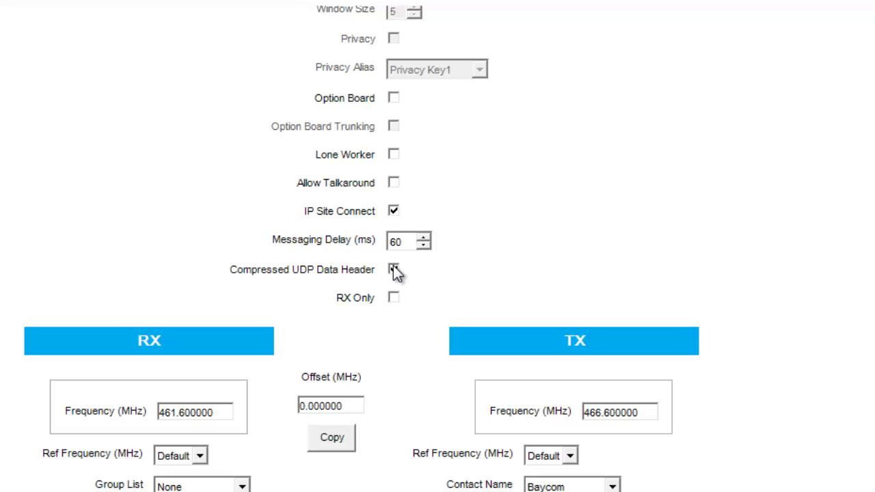
{"action": "scroll", "coordinate": [572, 215], "scroll_direction": "down", "scroll_amount": 5}
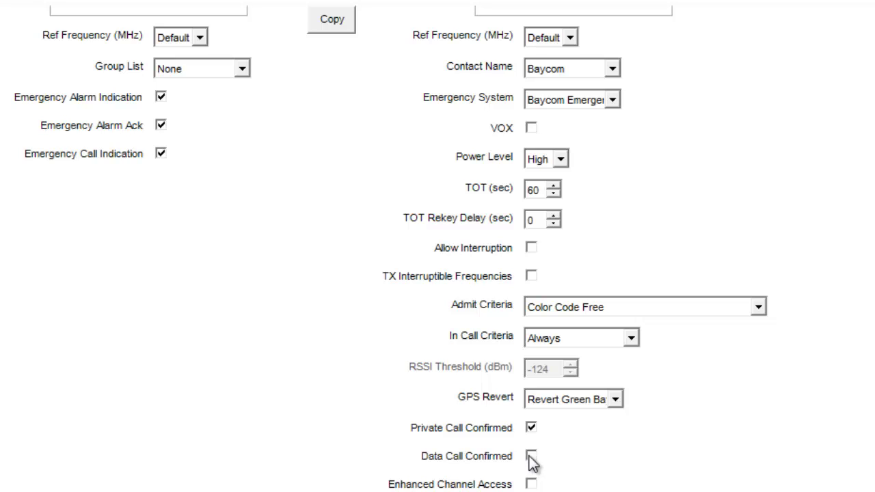
- Check the XPR 4550's firmware R01.06.20 and its Radio ID 64250
{"action": "scroll", "coordinate": [826, 268], "scroll_direction": "up", "scroll_amount": 4}
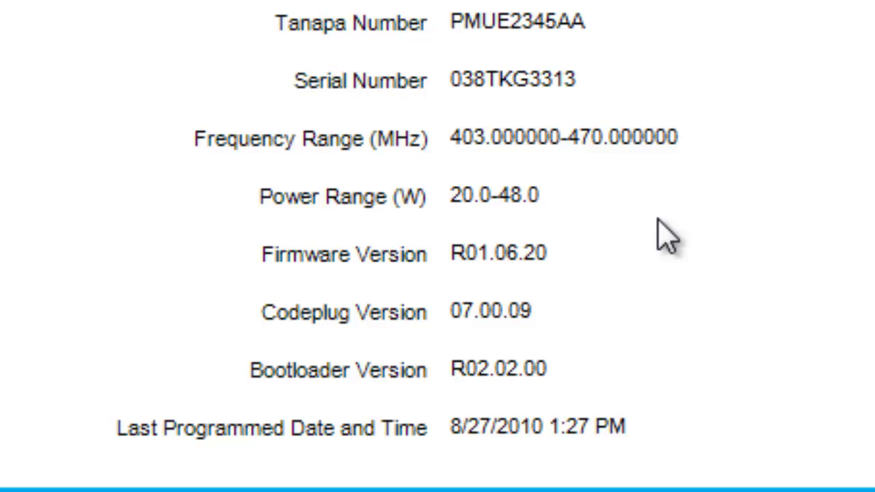
{"action": "left_click_drag", "start_coordinate": [581, 255], "coordinate": [403, 258]}
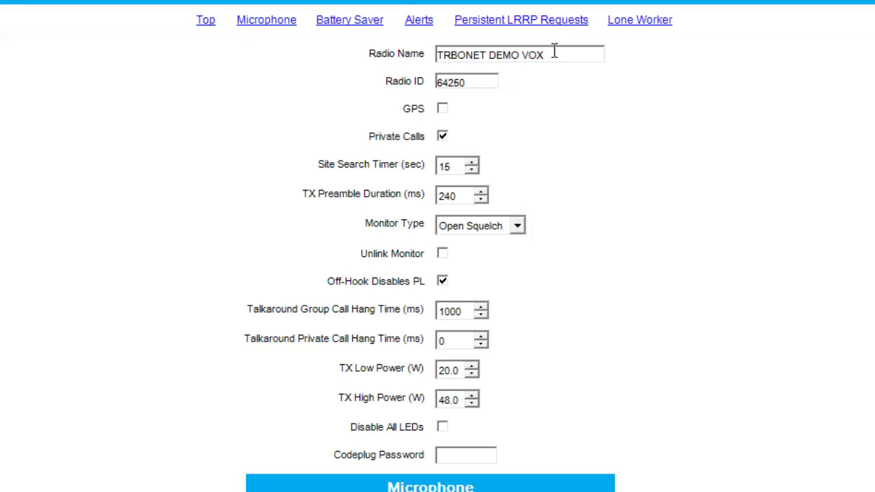
{"action": "left_click_drag", "start_coordinate": [475, 82], "coordinate": [417, 88]}
{"action": "left_click", "coordinate": [505, 99]}
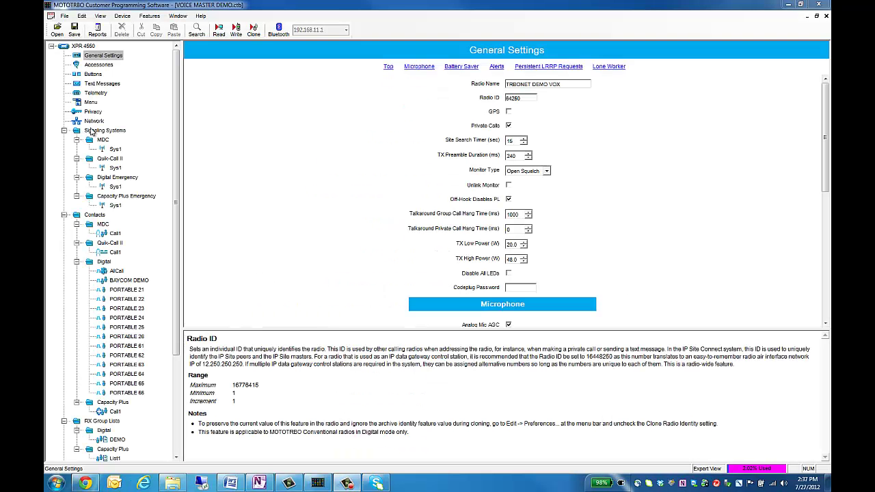
- Open the XPR 4550's Network settings and inspect the Radio IP 192.168.12.1 octets
{"action": "left_click", "coordinate": [94, 122]}
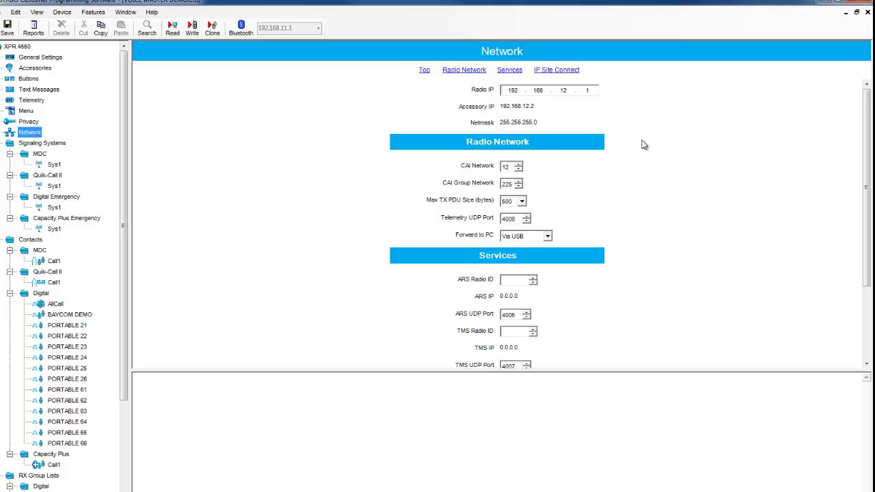
{"action": "left_click", "coordinate": [592, 90]}
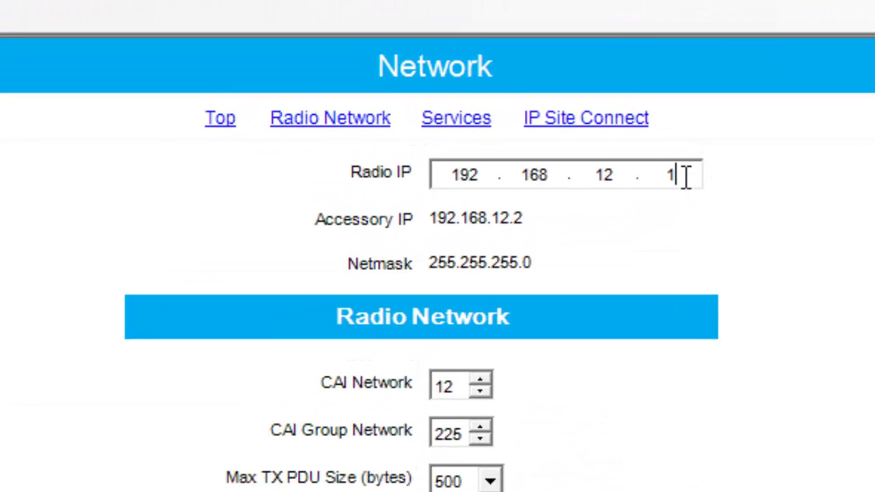
{"action": "double_click", "coordinate": [683, 176]}
{"action": "left_click", "coordinate": [619, 175]}
{"action": "left_click_drag", "start_coordinate": [617, 174], "coordinate": [587, 177]}
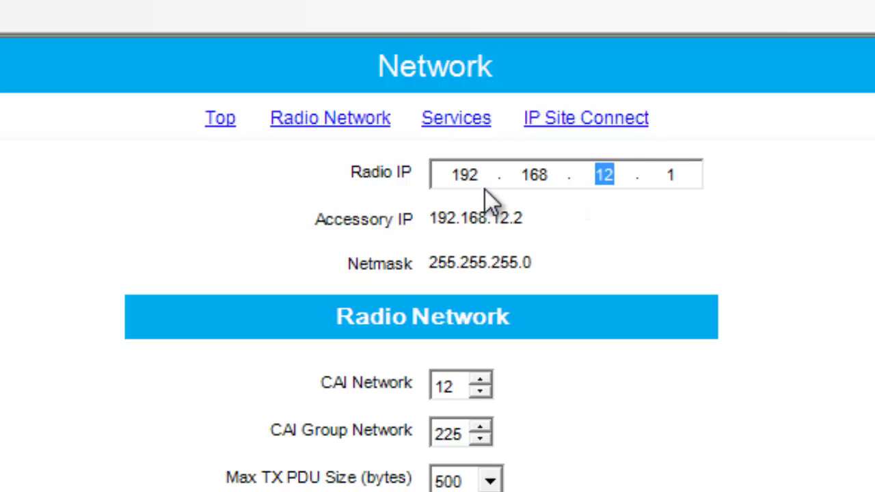
{"action": "left_click", "coordinate": [541, 181]}
{"action": "left_click", "coordinate": [676, 176]}
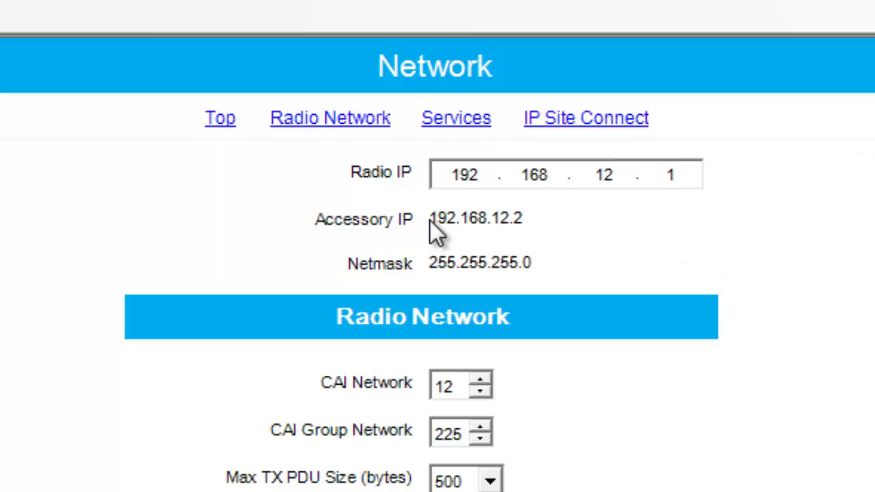
- Highlight Accessory IP 192.168.12.2 and Netmask 255.255.255.0, then recheck the Radio IP octets
{"action": "mouse_move", "coordinate": [431, 221]}
{"action": "left_mouse_down"}
{"action": "mouse_move", "coordinate": [520, 226]}
{"action": "mouse_move", "coordinate": [434, 228]}
{"action": "left_mouse_up"}
{"action": "left_click", "coordinate": [527, 222]}
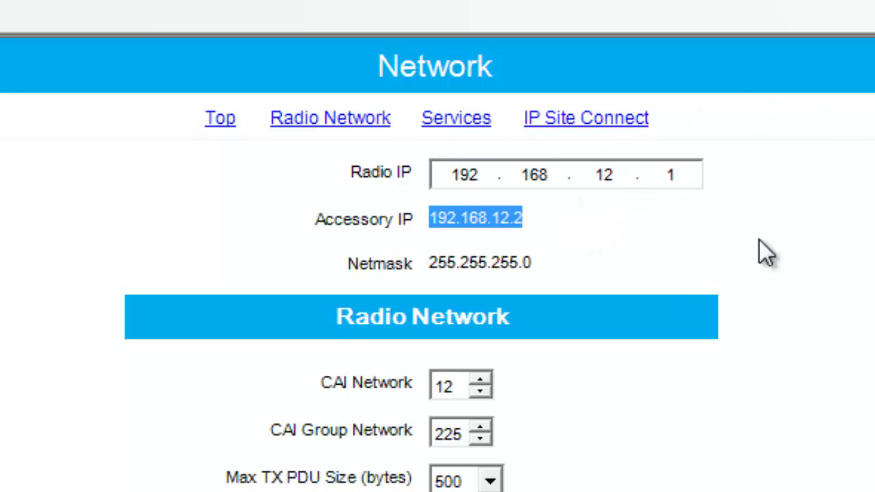
{"action": "left_click_drag", "start_coordinate": [523, 212], "coordinate": [415, 230]}
{"action": "left_click_drag", "start_coordinate": [539, 261], "coordinate": [432, 265]}
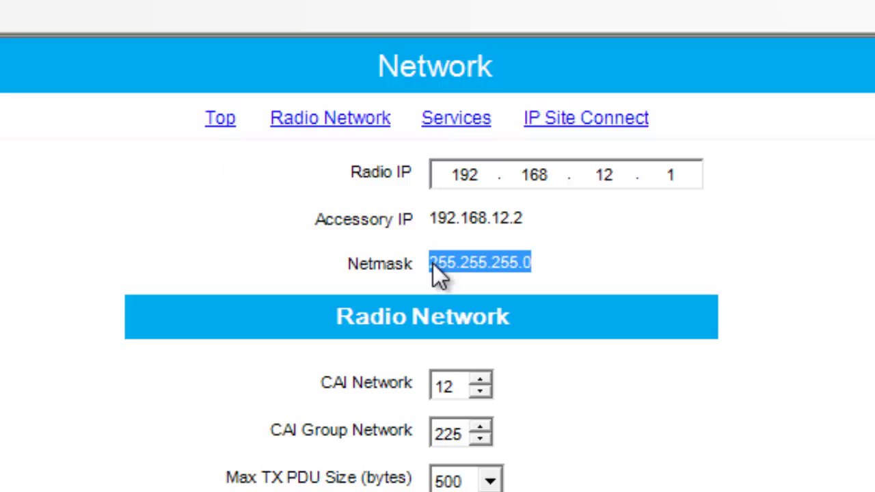
{"action": "left_click", "coordinate": [547, 255]}
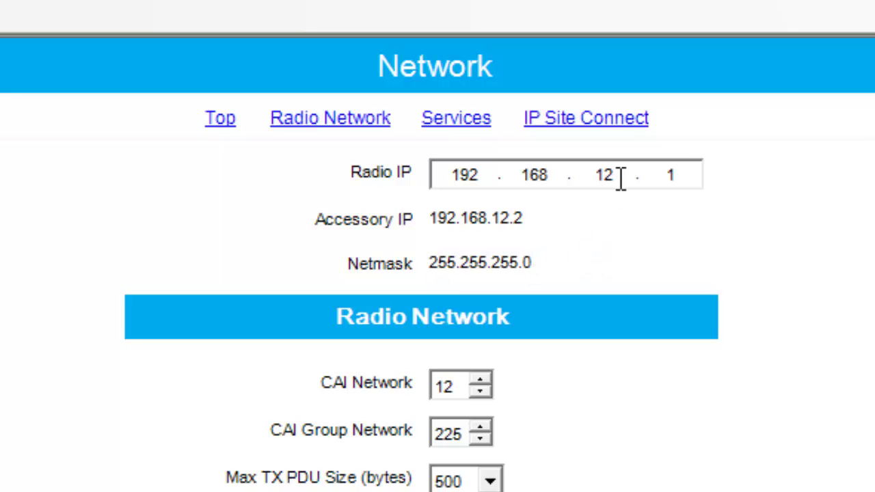
{"action": "left_click_drag", "start_coordinate": [686, 172], "coordinate": [666, 177]}
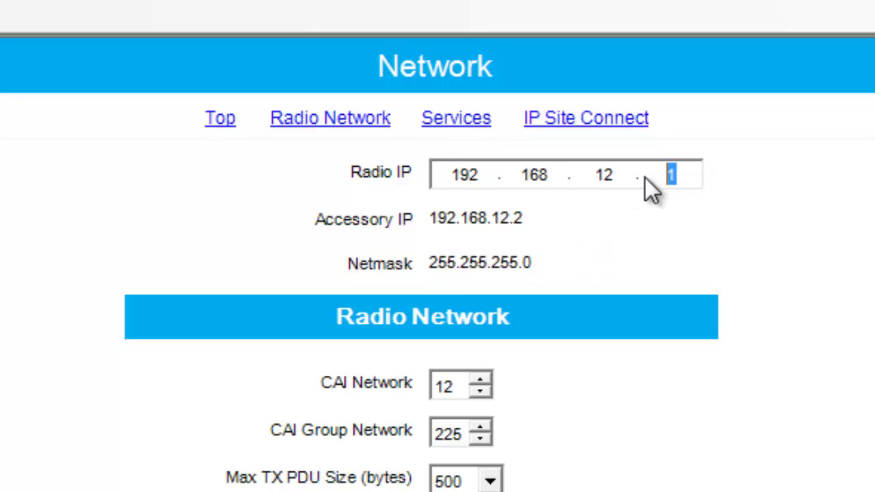
{"action": "left_click", "coordinate": [645, 231]}
{"action": "left_click_drag", "start_coordinate": [611, 175], "coordinate": [575, 176]}
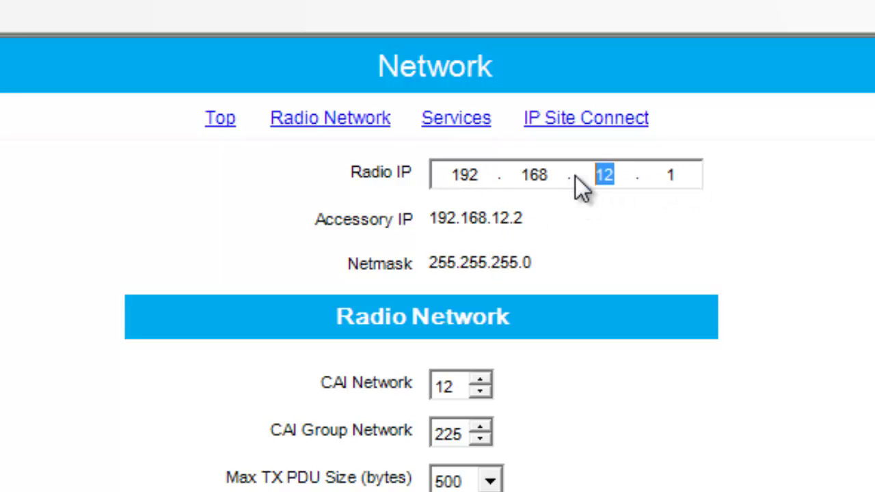
{"action": "left_click", "coordinate": [595, 229]}
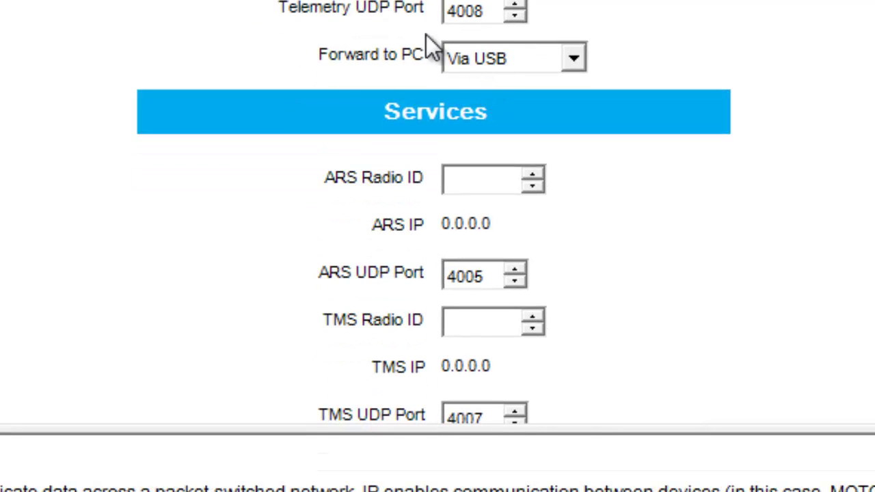
{"action": "left_click", "coordinate": [468, 64]}
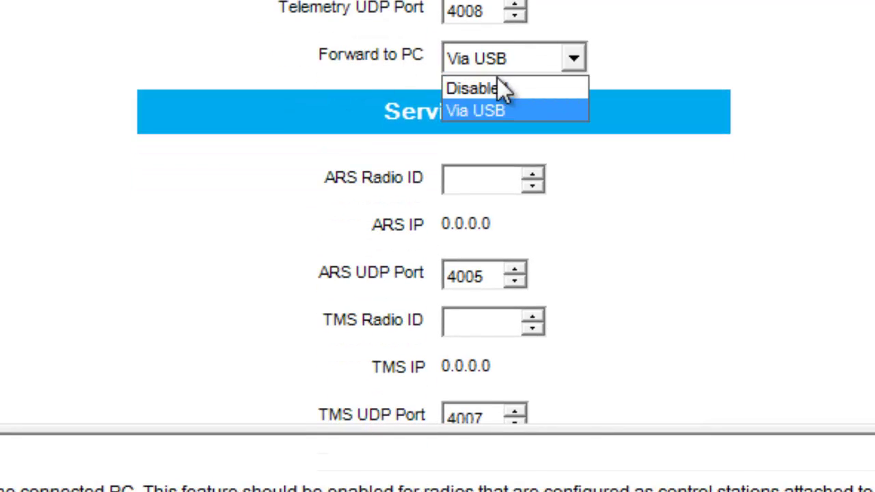
{"action": "left_click", "coordinate": [533, 109]}
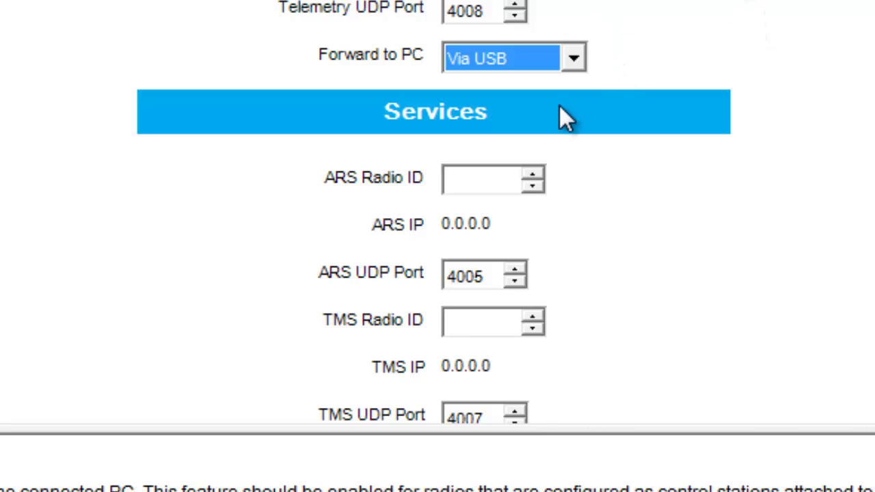
{"action": "left_click", "coordinate": [492, 181]}
{"action": "left_click", "coordinate": [489, 321]}
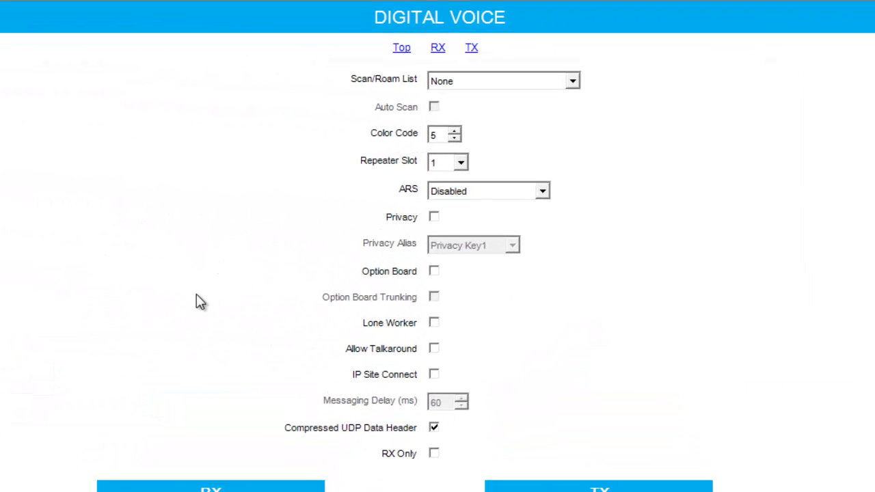
- Scroll through the XPR 4550 DIGITAL VOICE channel settings, showing ARS Disabled and Color Code 5
{"action": "scroll", "coordinate": [196, 302], "scroll_direction": "down", "scroll_amount": 3}
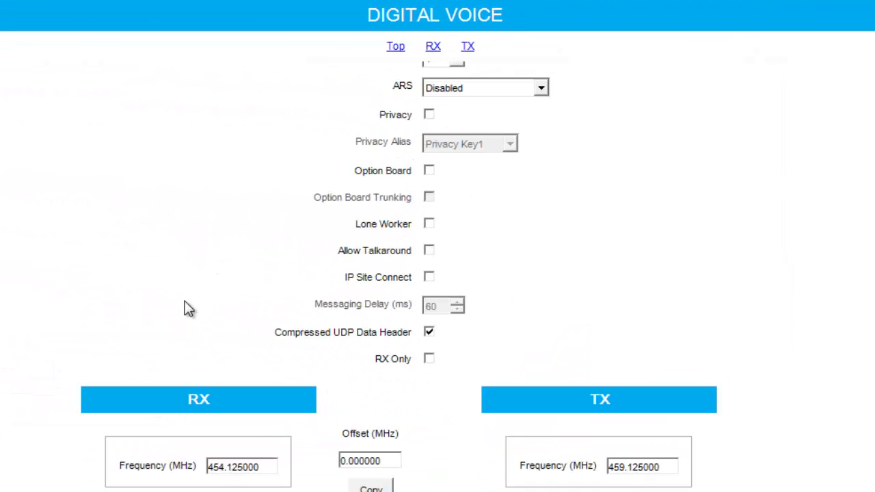
{"action": "scroll", "coordinate": [185, 300], "scroll_direction": "up", "scroll_amount": 3}
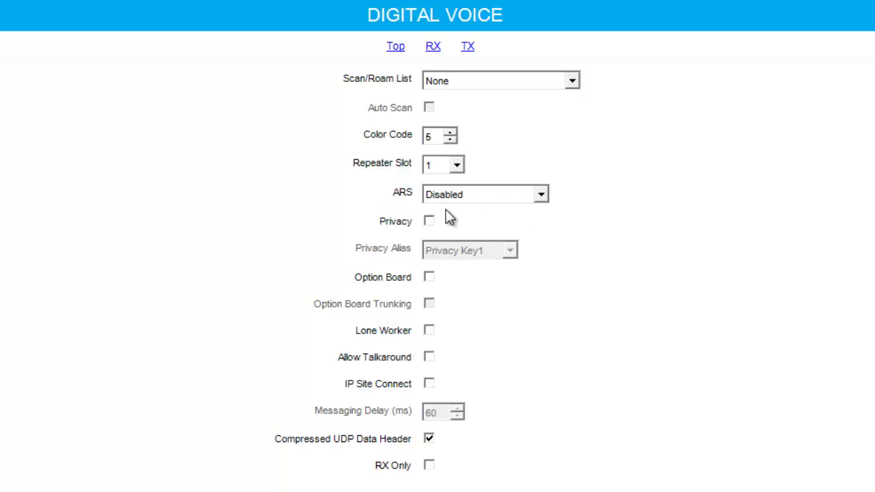